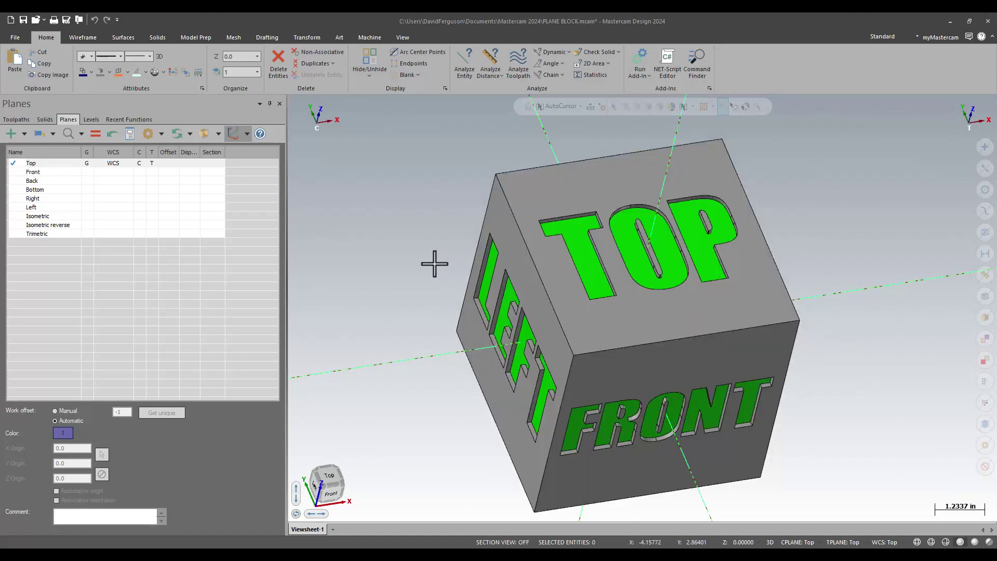
Step: Orient the graphics view square-on to the block's Front face, and after that to its Left face
{"action": "scroll", "coordinate": [384, 379], "scroll_direction": "down", "scroll_amount": 1}
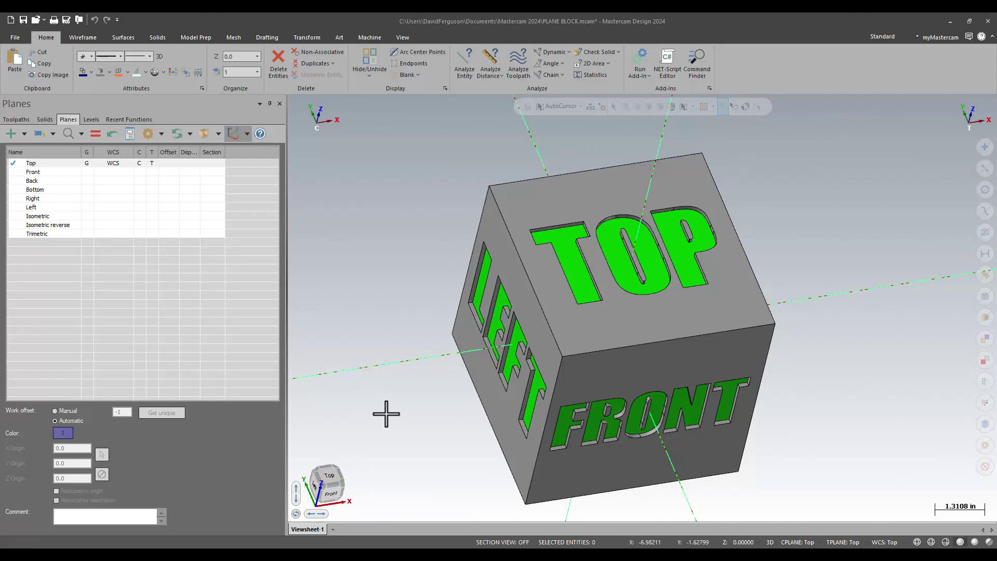
{"action": "left_click", "coordinate": [332, 496]}
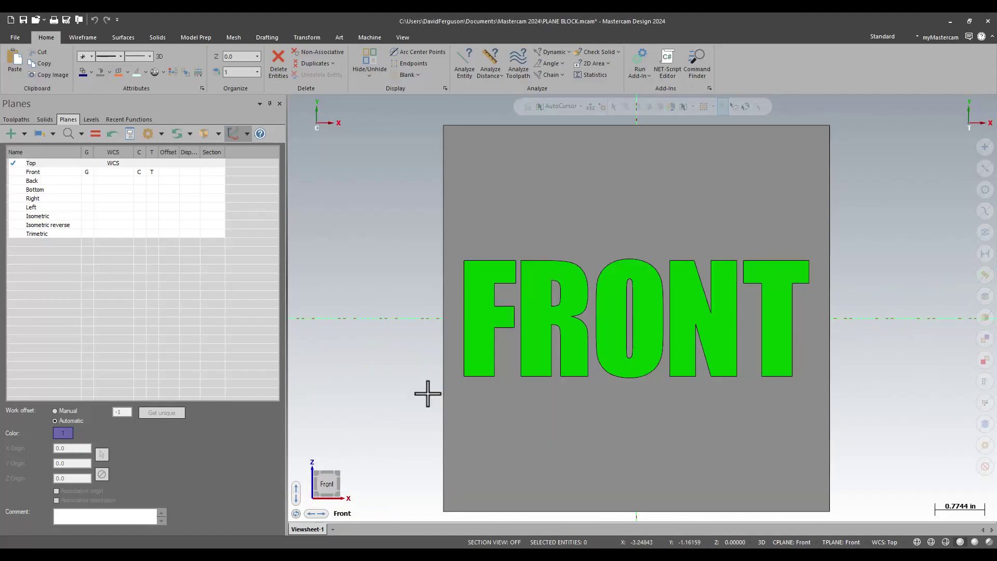
{"action": "mouse_move", "coordinate": [399, 350]}
{"action": "middle_mouse_down"}
{"action": "mouse_move", "coordinate": [473, 357]}
{"action": "mouse_move", "coordinate": [453, 396]}
{"action": "mouse_move", "coordinate": [488, 344]}
{"action": "middle_mouse_up"}
{"action": "scroll", "coordinate": [521, 306], "scroll_direction": "down", "scroll_amount": 2}
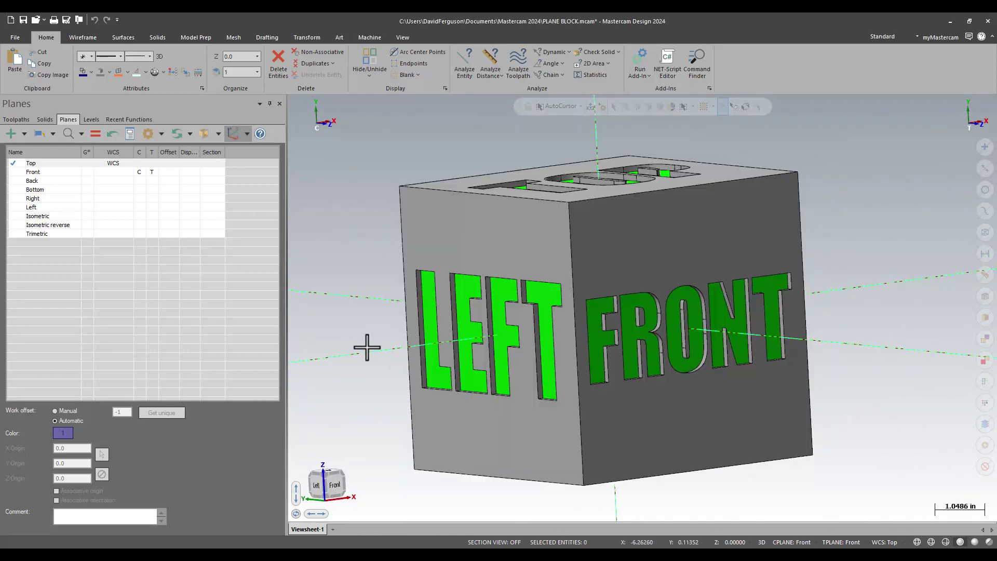
{"action": "left_click", "coordinate": [316, 485]}
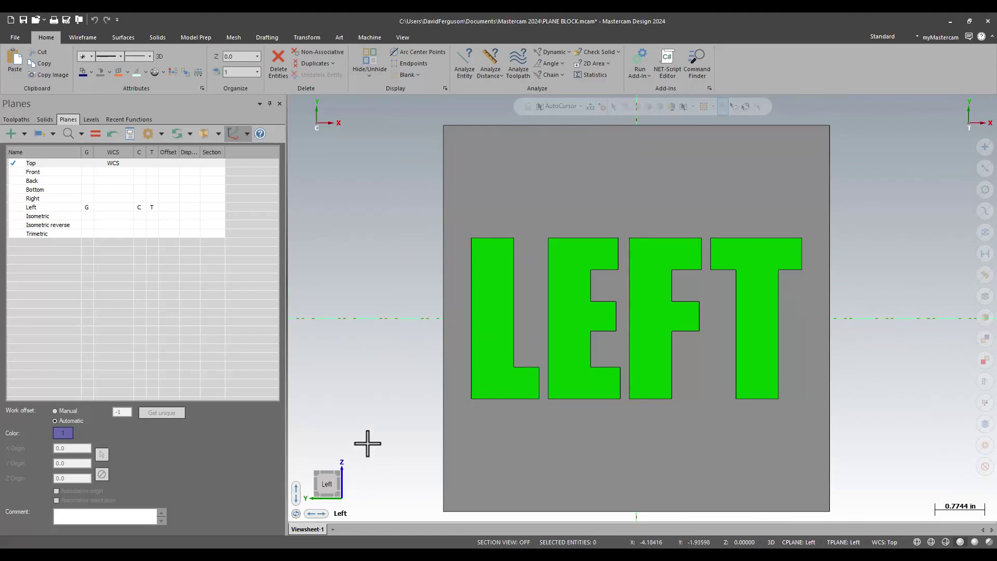
Step: Orient the view to the edge between the Top and Front faces and on to the Isometric view
{"action": "key", "text": "alt+Left"}
{"action": "key", "text": "alt+Left"}
{"action": "key", "text": "alt+Left"}
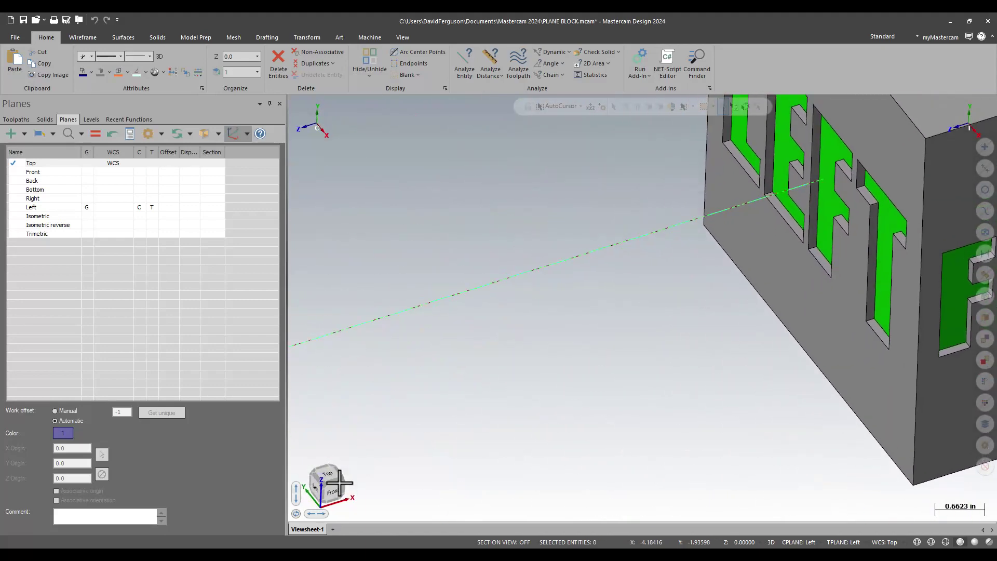
{"action": "key", "text": "alt+Left"}
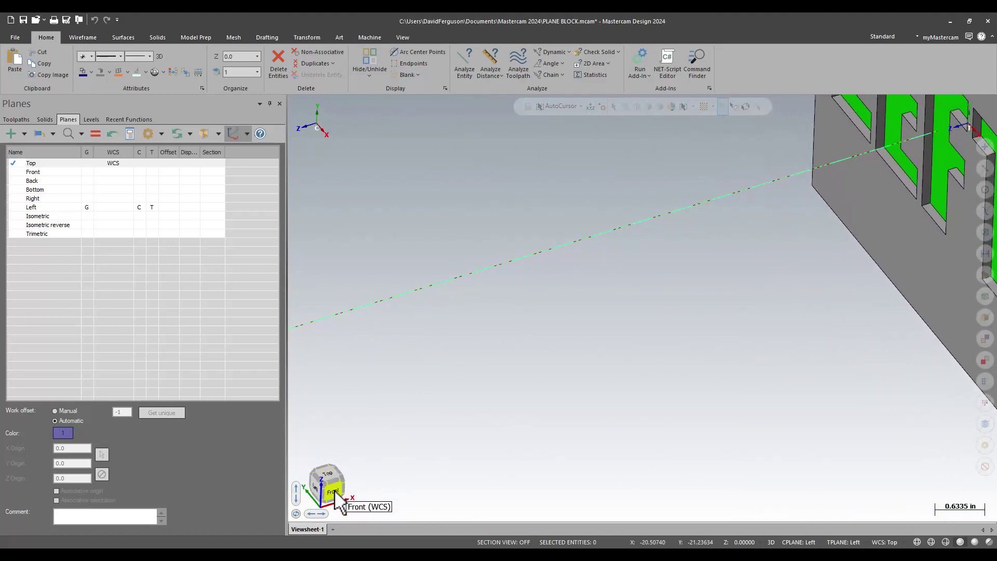
{"action": "left_click", "coordinate": [332, 487]}
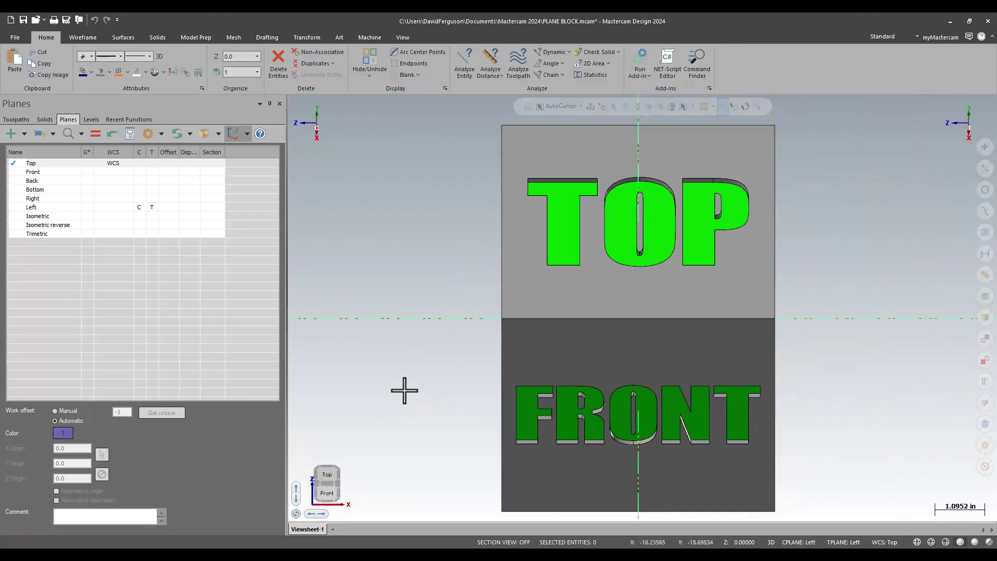
{"action": "left_click", "coordinate": [339, 485]}
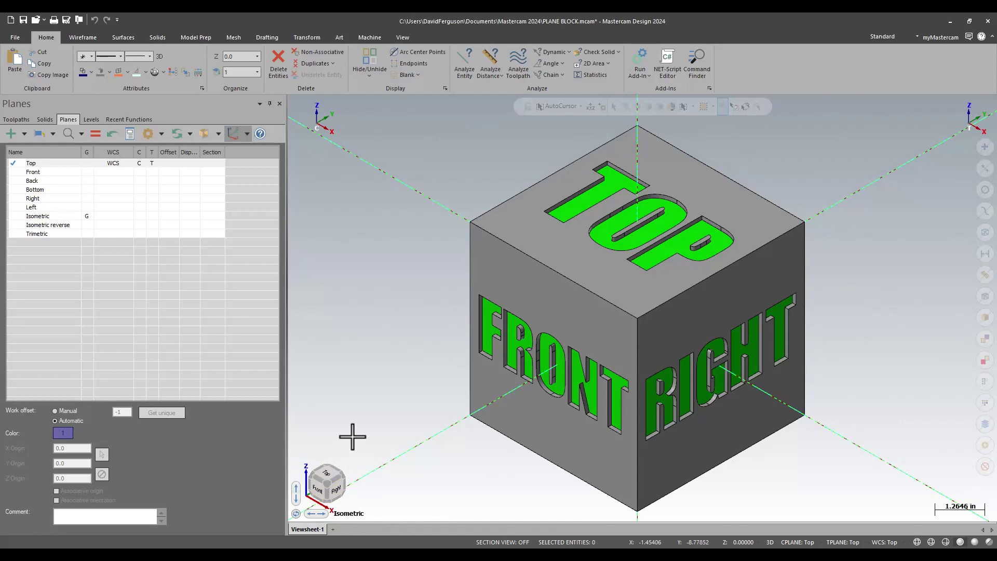
Step: Pan the isometric view of the block vertically and horizontally with the orientation gnomon
{"action": "left_click", "coordinate": [297, 491]}
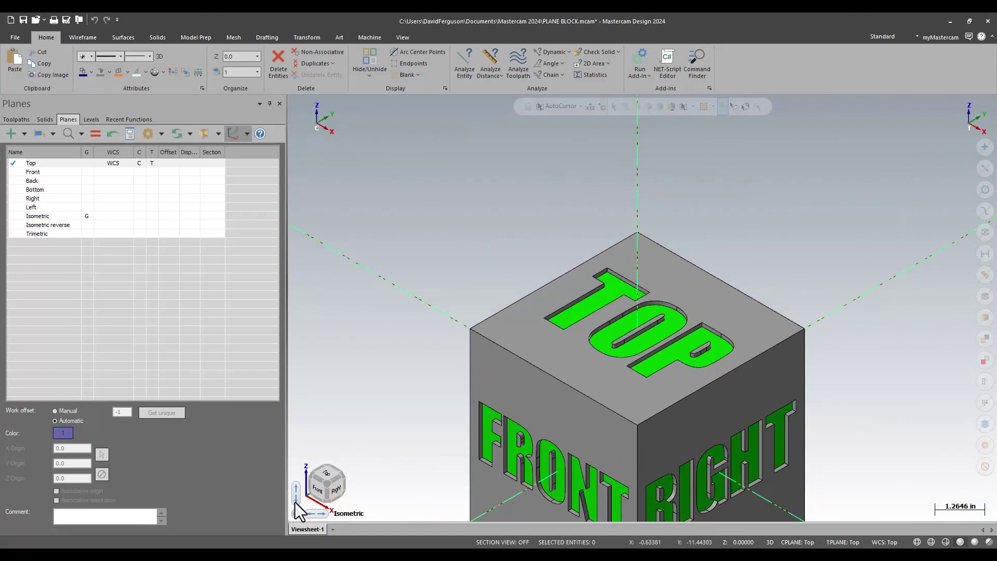
{"action": "left_click", "coordinate": [296, 498]}
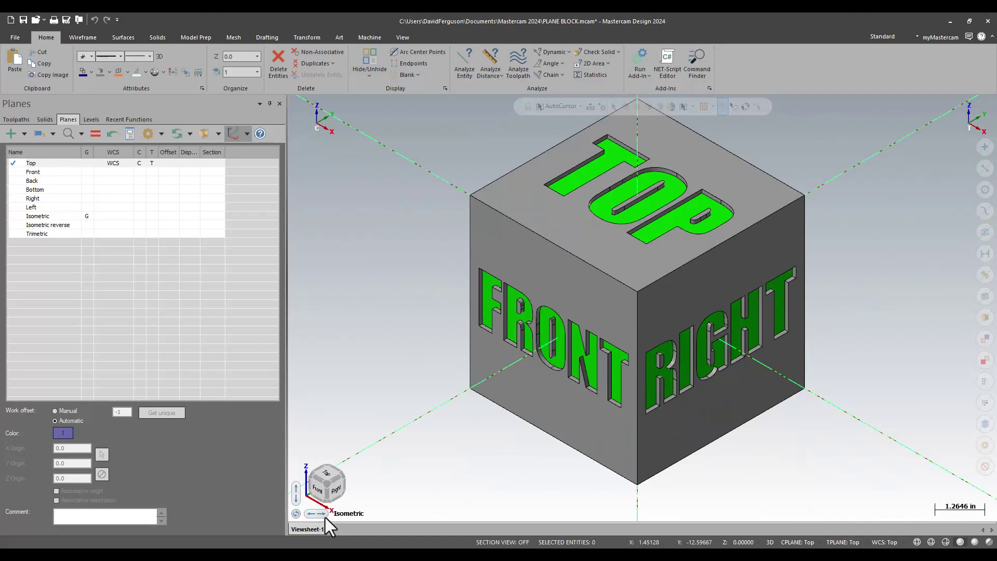
{"action": "left_click", "coordinate": [312, 513]}
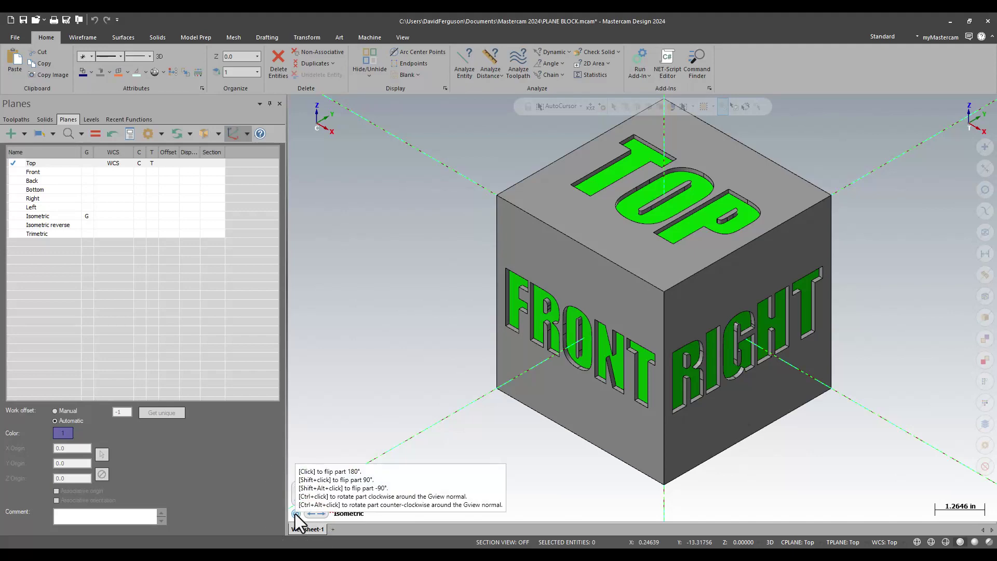
Step: Rotate the block freely, orient it to the Top view, and try flipping the part 180° and back
{"action": "left_click_drag", "start_coordinate": [332, 486], "coordinate": [383, 386]}
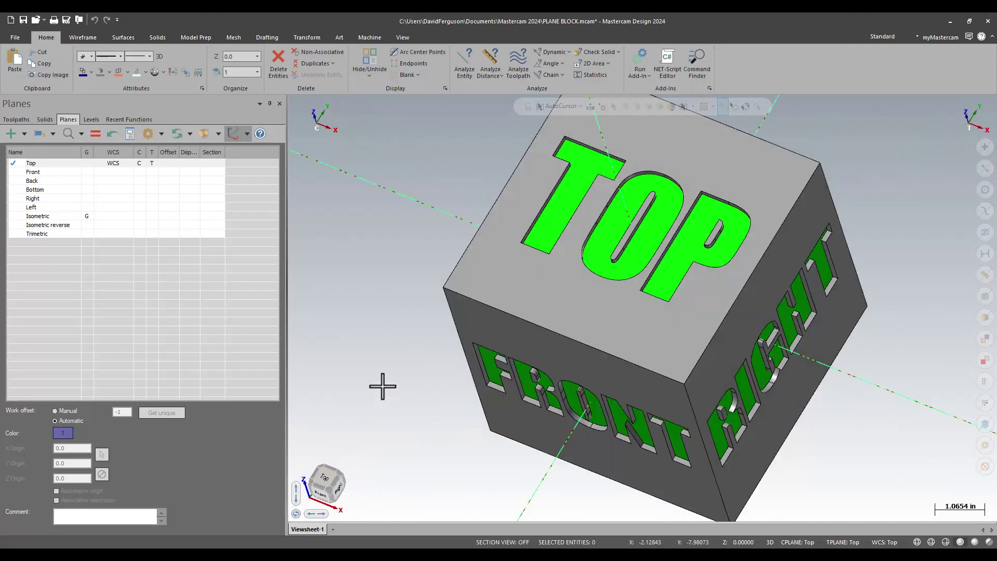
{"action": "key", "text": "alt+1"}
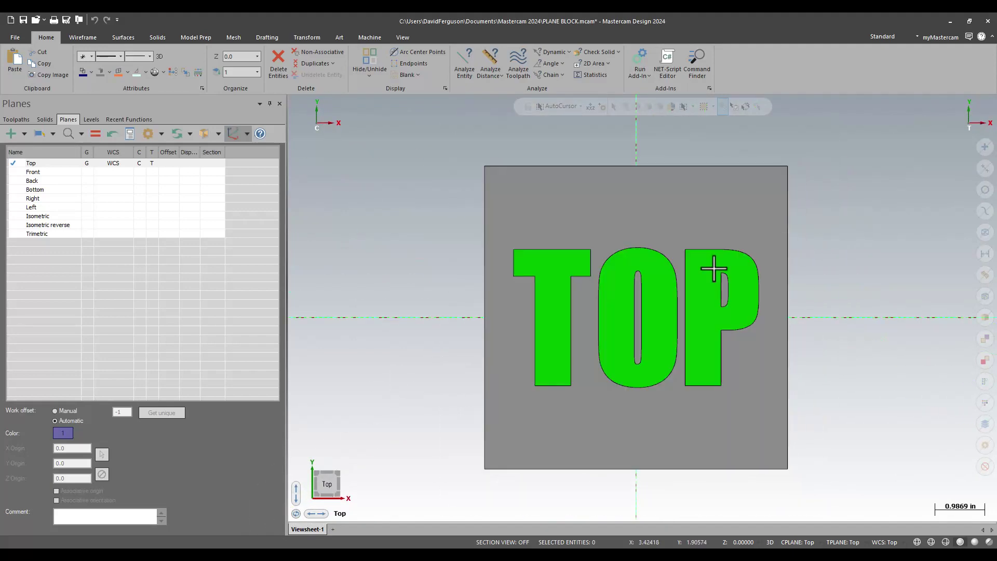
{"action": "left_click", "coordinate": [296, 514]}
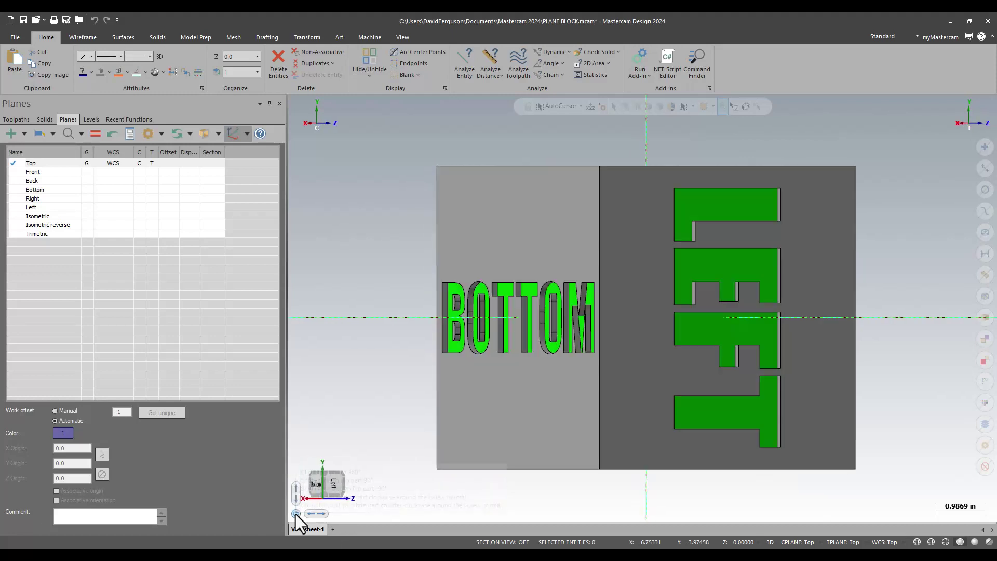
{"action": "left_click", "coordinate": [296, 514]}
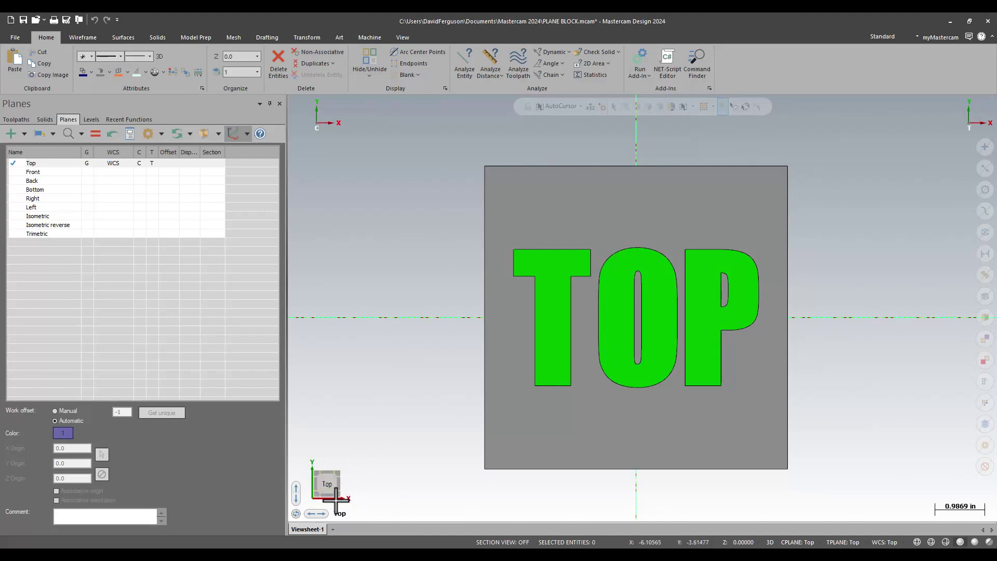
Step: Rotate the block freely to inspect its Right, Back and Bottom faces, and return to the Top view
{"action": "left_click_drag", "start_coordinate": [323, 484], "coordinate": [687, 371]}
{"action": "middle_click_drag", "start_coordinate": [687, 371], "coordinate": [727, 274]}
{"action": "middle_click_drag", "start_coordinate": [370, 397], "coordinate": [345, 374]}
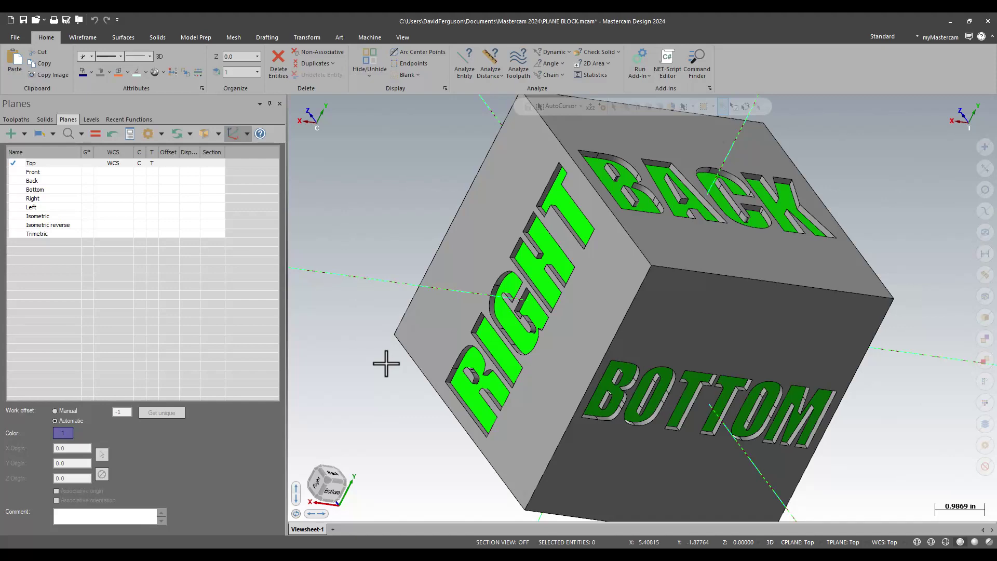
{"action": "key", "text": "alt+7"}
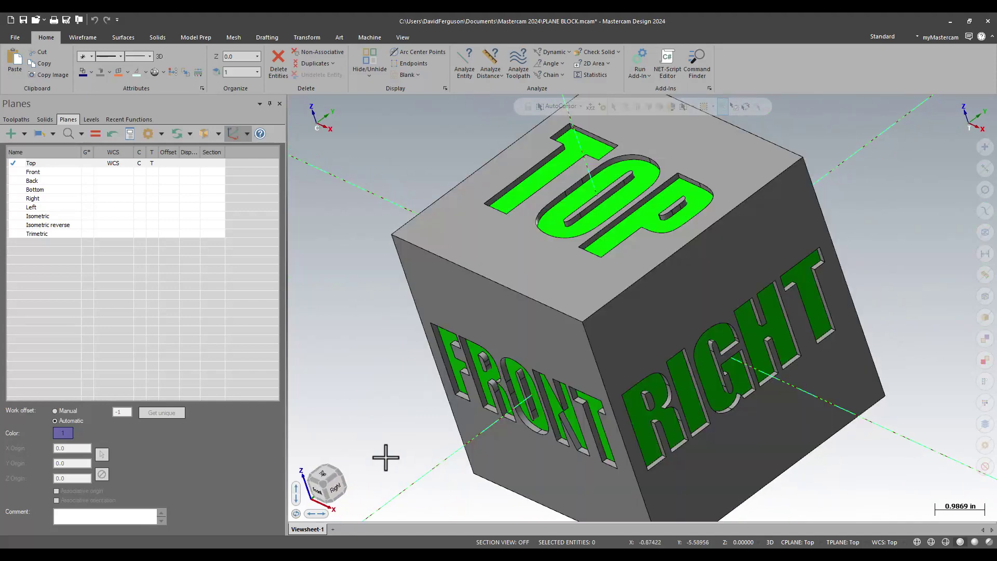
{"action": "left_click", "coordinate": [323, 472]}
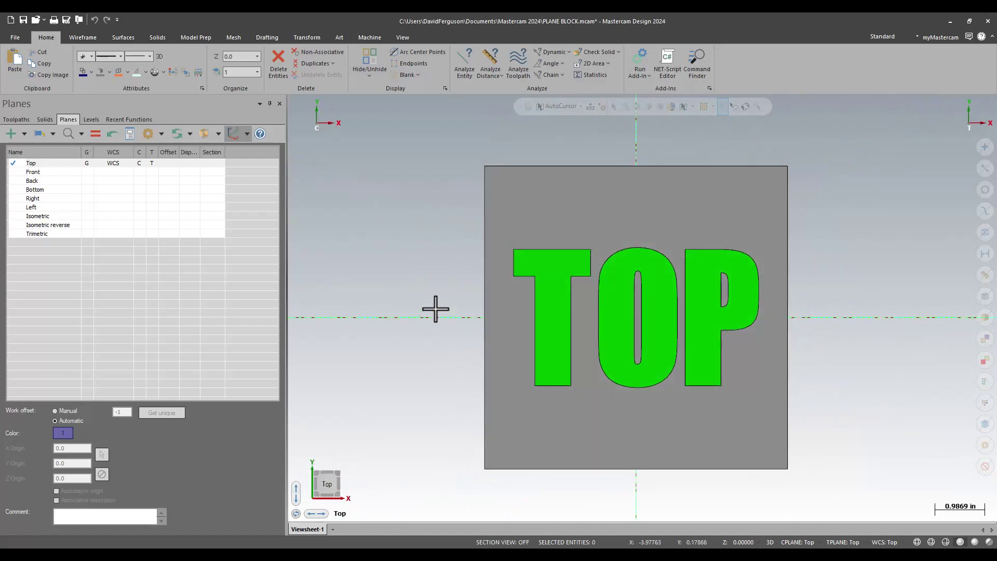
Step: Review the follow rules for Gview, Cplane and Tplane, and orient the view to the Right plane
{"action": "left_click", "coordinate": [189, 137]}
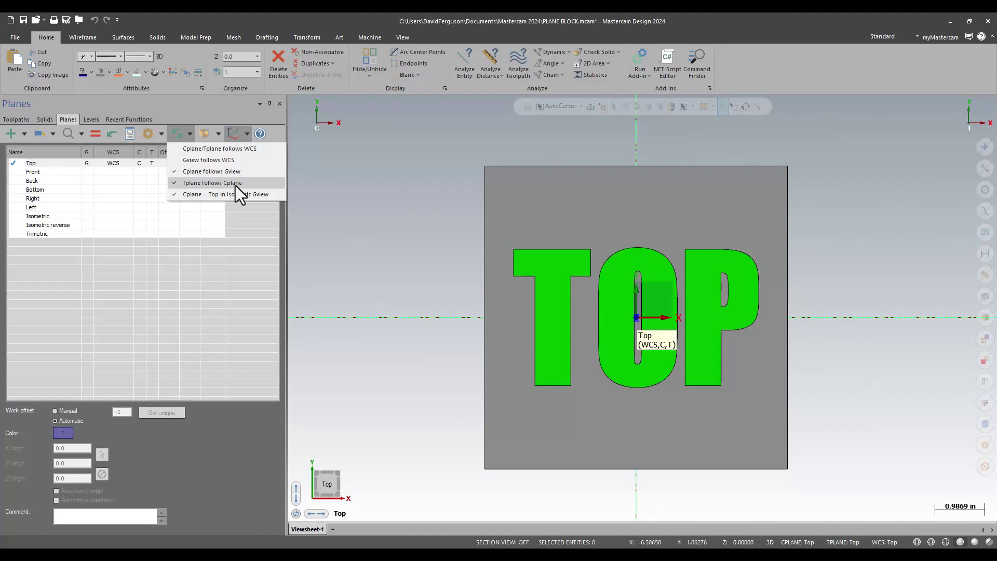
{"action": "left_click", "coordinate": [353, 240]}
{"action": "key", "text": "alt+7"}
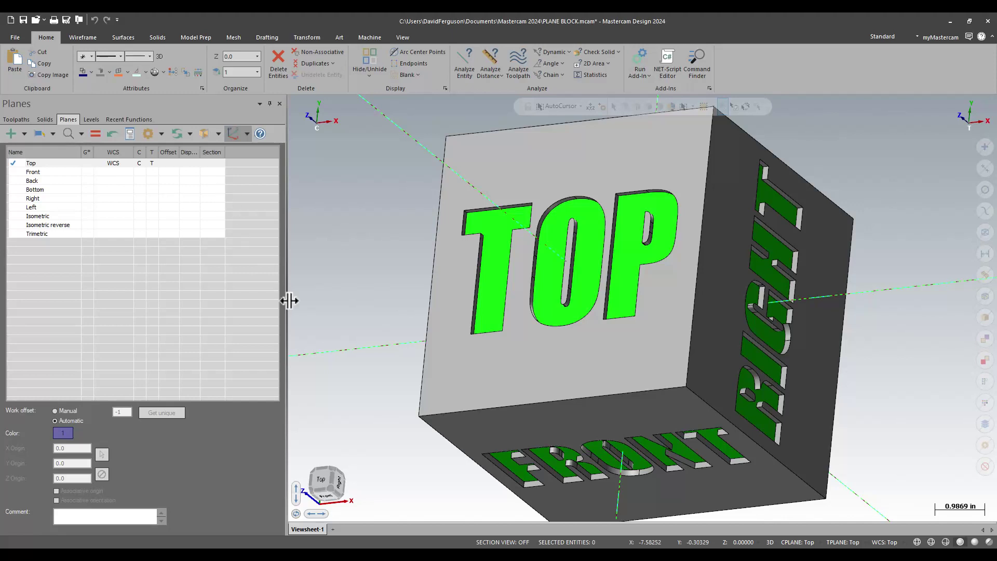
{"action": "left_click", "coordinate": [339, 487]}
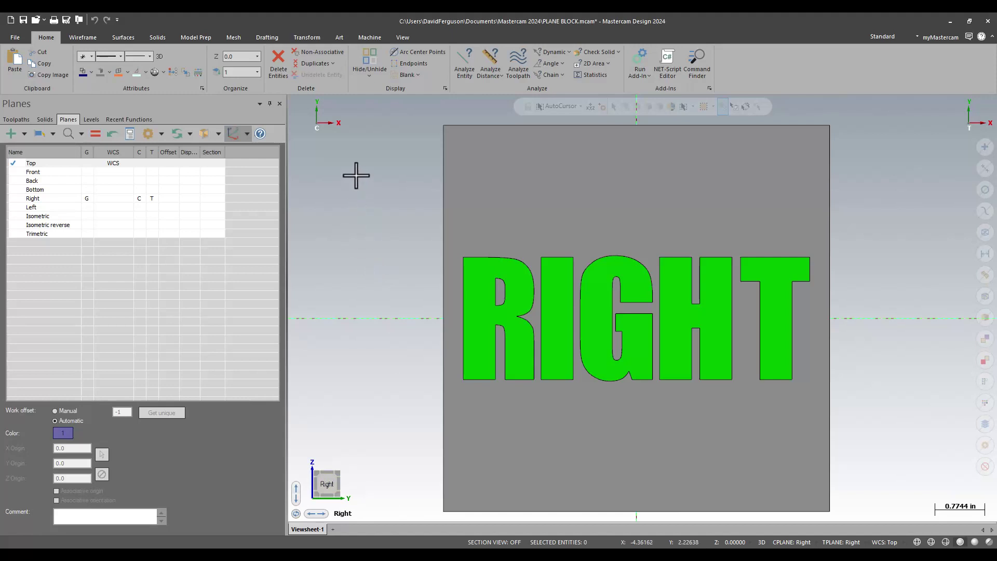
Step: Turn off the rules Cplane follows Gview, Tplane follows Cplane, and Cplane = Top in Isometric Gview
{"action": "left_click", "coordinate": [191, 135]}
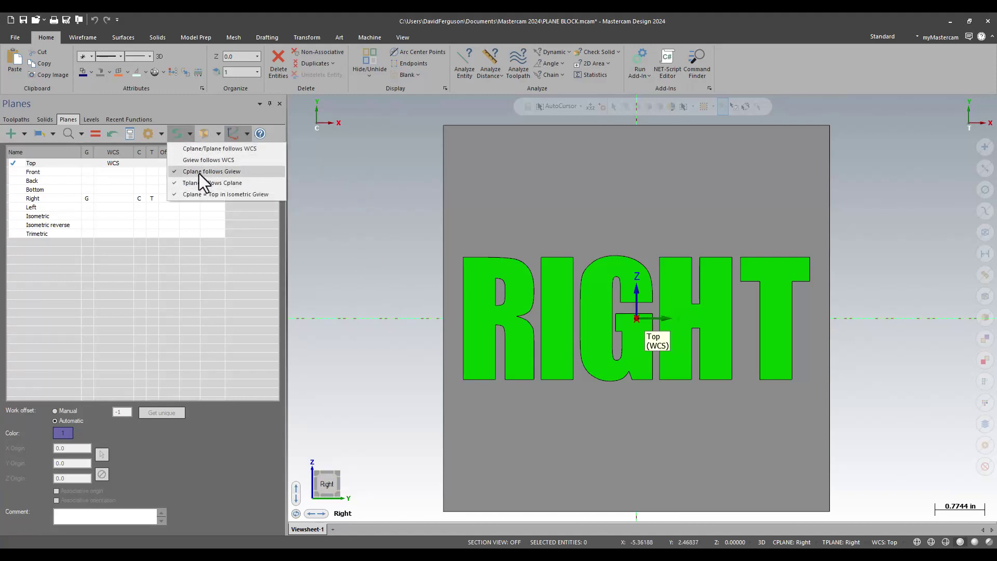
{"action": "left_click", "coordinate": [198, 173]}
{"action": "left_click", "coordinate": [191, 134]}
{"action": "left_click", "coordinate": [195, 171]}
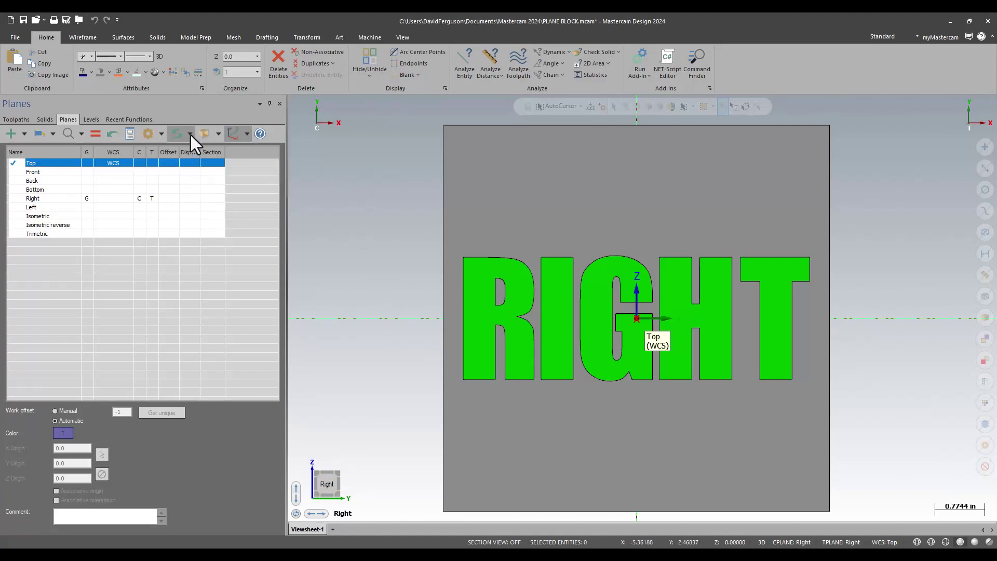
{"action": "left_click", "coordinate": [191, 134]}
{"action": "left_click", "coordinate": [197, 198]}
{"action": "left_click", "coordinate": [190, 135]}
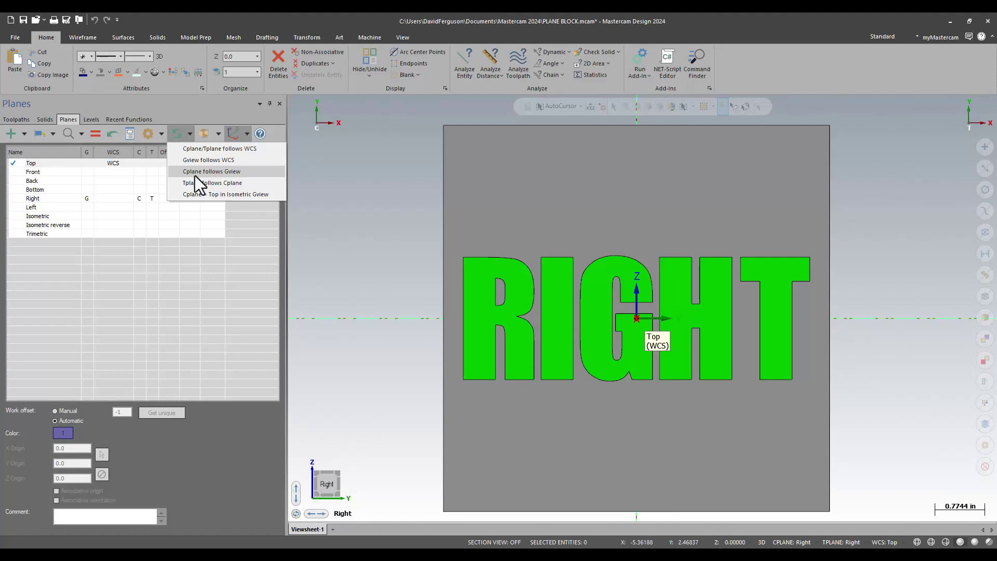
{"action": "left_click", "coordinate": [359, 291]}
Step: Orient the view to the Front plane and set Top as the construction and tool plane
{"action": "middle_click_drag", "start_coordinate": [373, 435], "coordinate": [436, 462]}
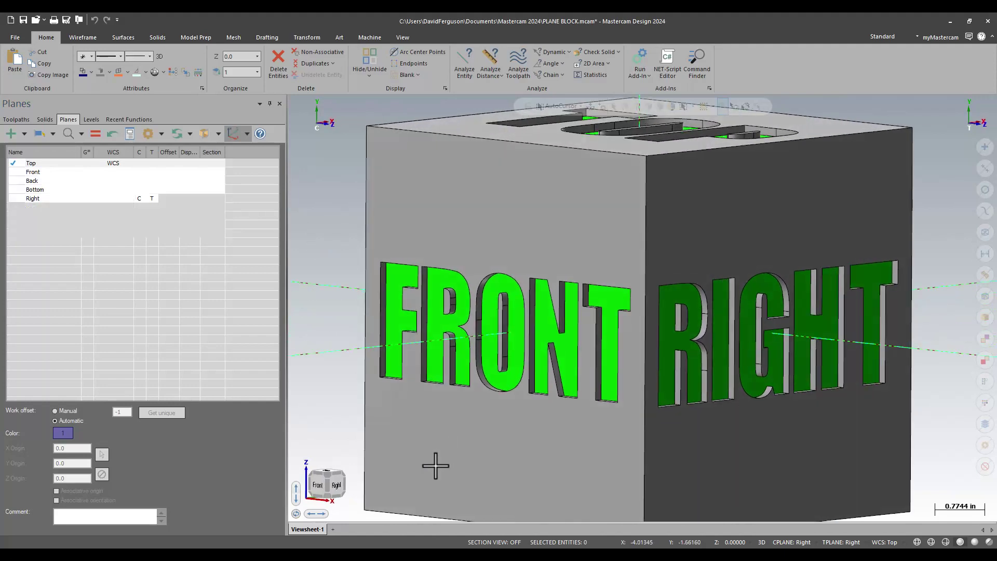
{"action": "left_click", "coordinate": [319, 486]}
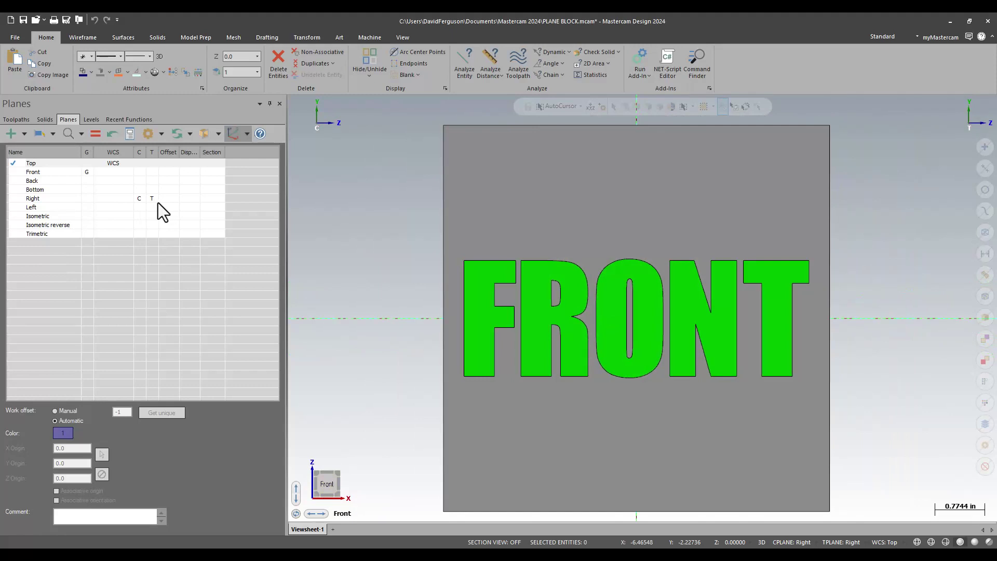
{"action": "left_click", "coordinate": [140, 163]}
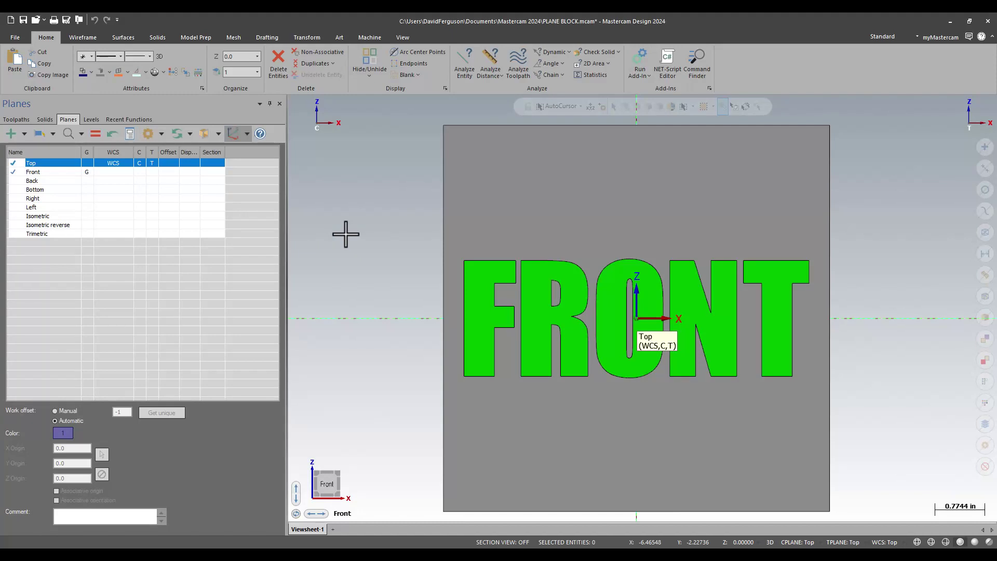
Step: Orient the view to the block's Bottom plane and back to its Top plane
{"action": "middle_click_drag", "start_coordinate": [398, 311], "coordinate": [400, 237]}
{"action": "left_click", "coordinate": [327, 487]}
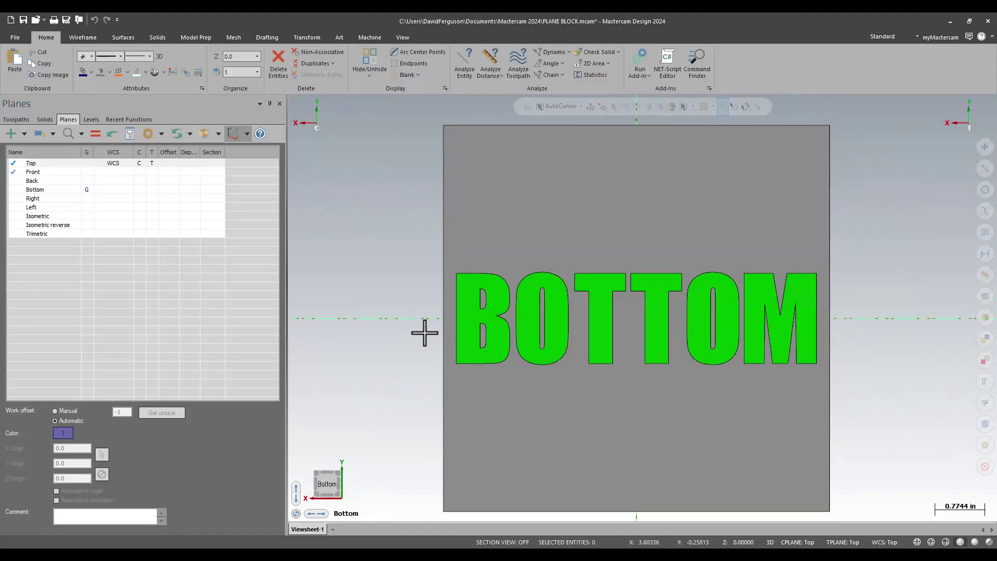
{"action": "middle_click_drag", "start_coordinate": [388, 362], "coordinate": [468, 289]}
{"action": "middle_click_drag", "start_coordinate": [323, 474], "coordinate": [270, 529]}
{"action": "left_click", "coordinate": [319, 474]}
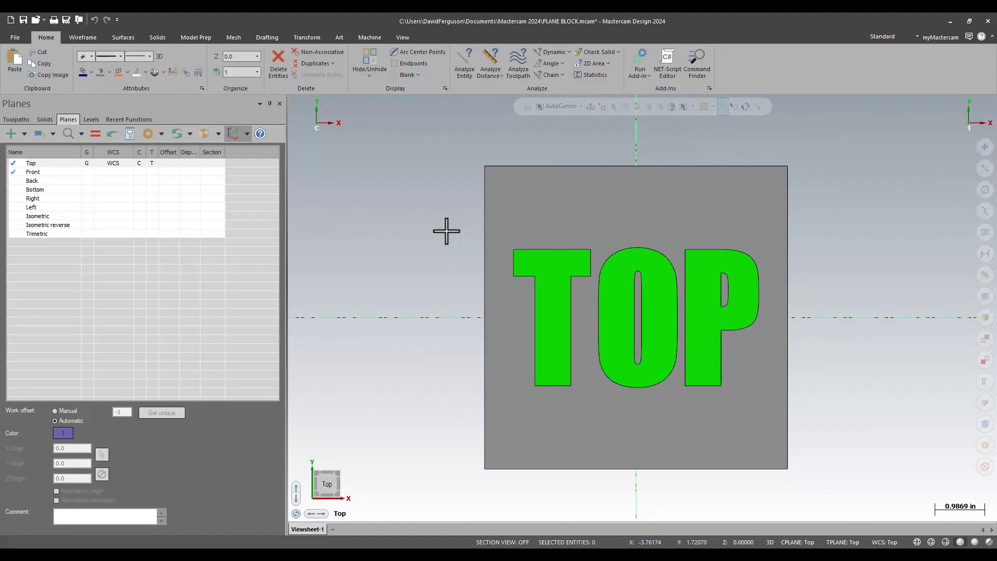
Step: Make Right the WCS, construction plane and tool plane, and orient the view square-on to the block's RIGHT face
{"action": "mouse_move", "coordinate": [304, 484]}
{"action": "middle_mouse_down"}
{"action": "mouse_move", "coordinate": [411, 348]}
{"action": "mouse_move", "coordinate": [374, 427]}
{"action": "mouse_move", "coordinate": [367, 483]}
{"action": "mouse_move", "coordinate": [343, 506]}
{"action": "mouse_move", "coordinate": [387, 436]}
{"action": "mouse_move", "coordinate": [384, 373]}
{"action": "middle_mouse_up"}
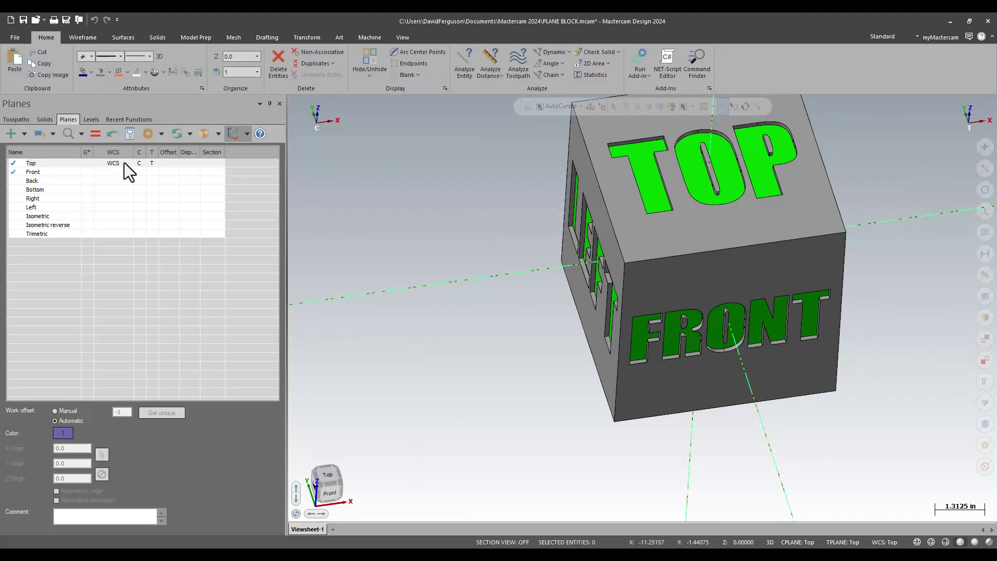
{"action": "left_click", "coordinate": [115, 198]}
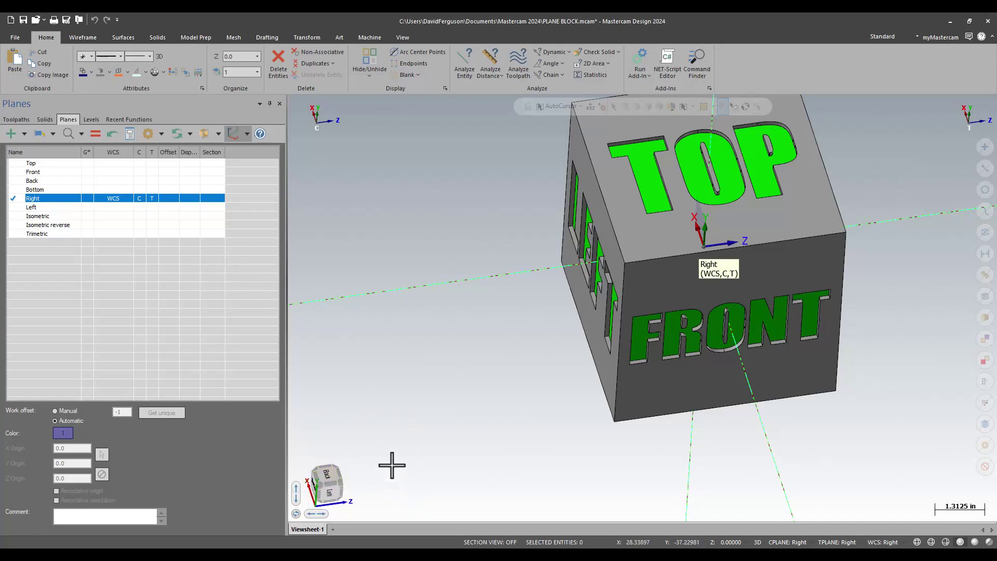
{"action": "middle_click_drag", "start_coordinate": [395, 457], "coordinate": [327, 434]}
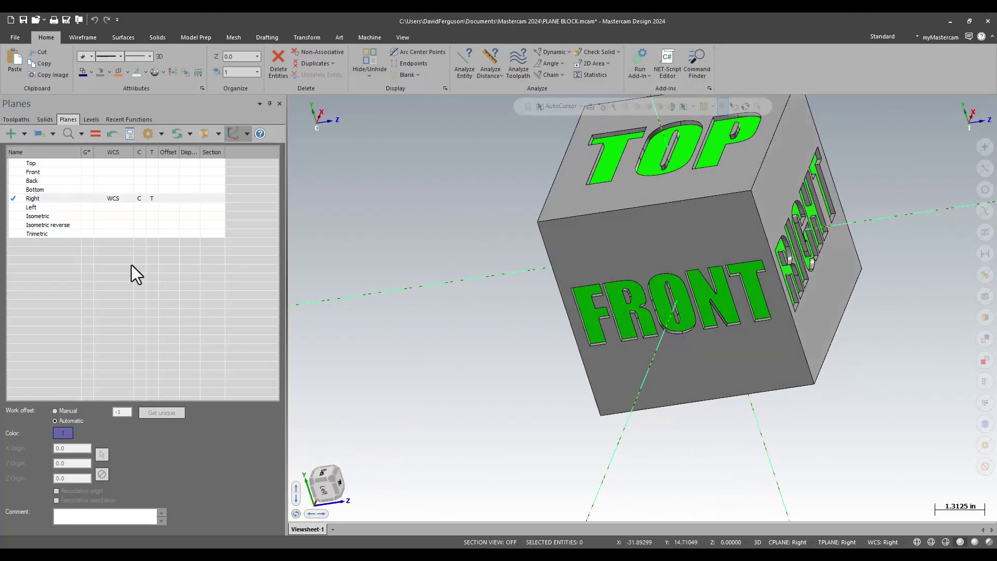
{"action": "middle_click_drag", "start_coordinate": [447, 396], "coordinate": [383, 387]}
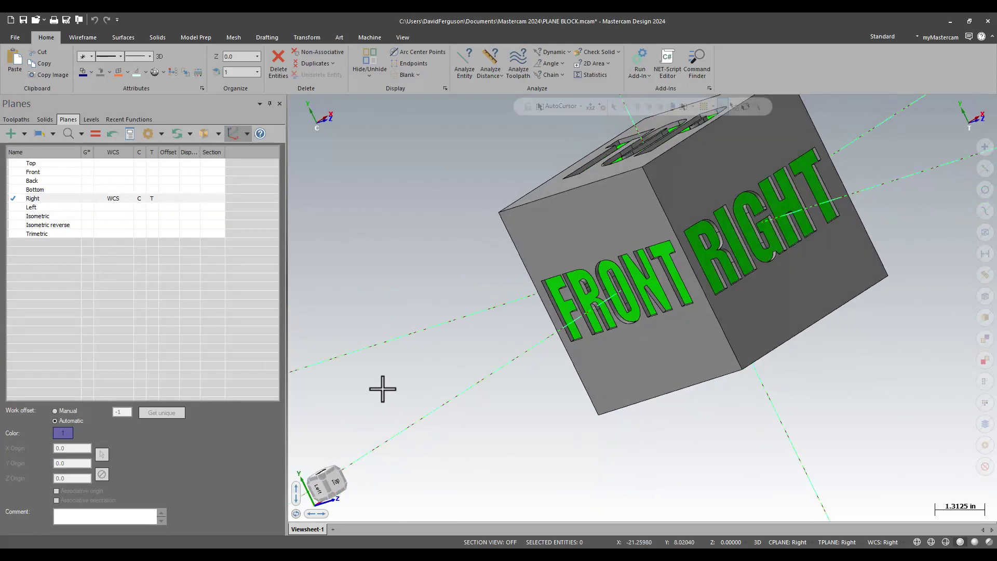
{"action": "left_click", "coordinate": [339, 482]}
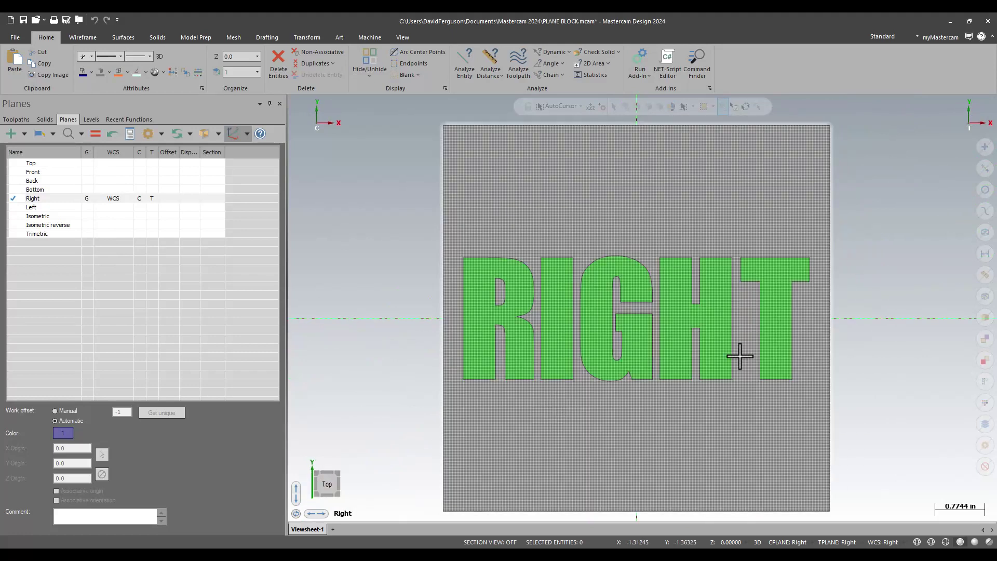
Step: Review the standard view options available in the graphics area, and rotate the block to show its FRONT and RIGHT faces
{"action": "right_click", "coordinate": [372, 189]}
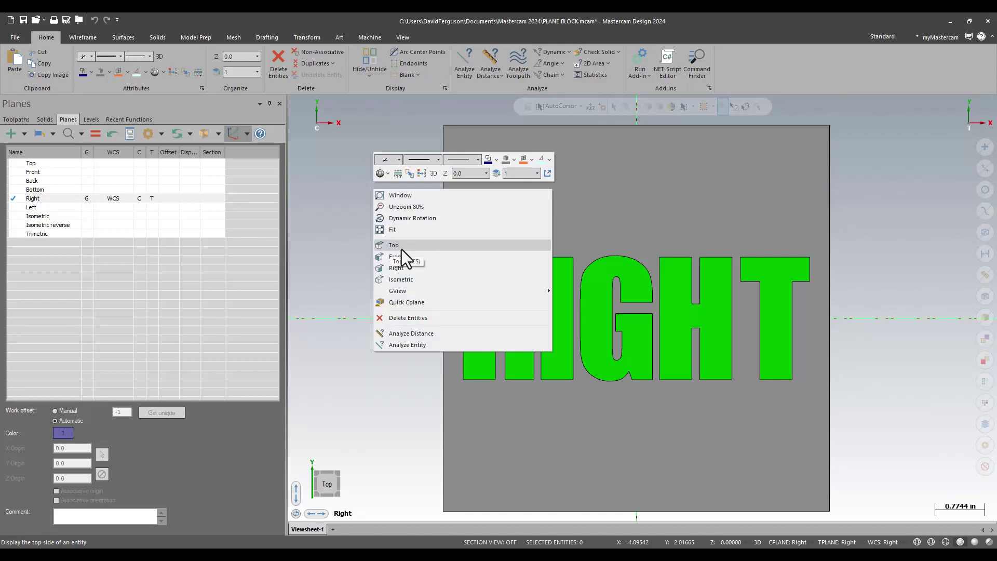
{"action": "left_click", "coordinate": [332, 307]}
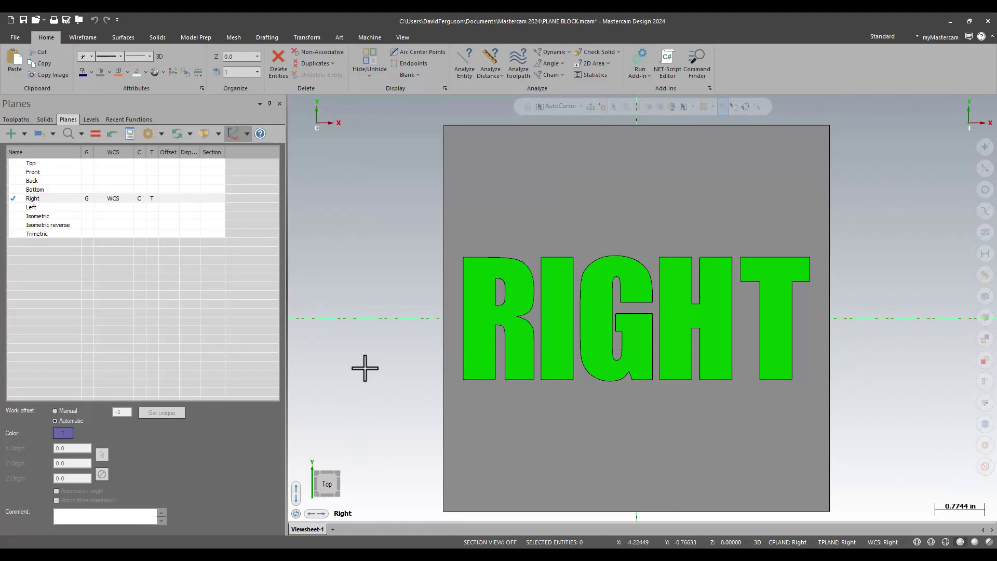
{"action": "key", "text": "alt+Right"}
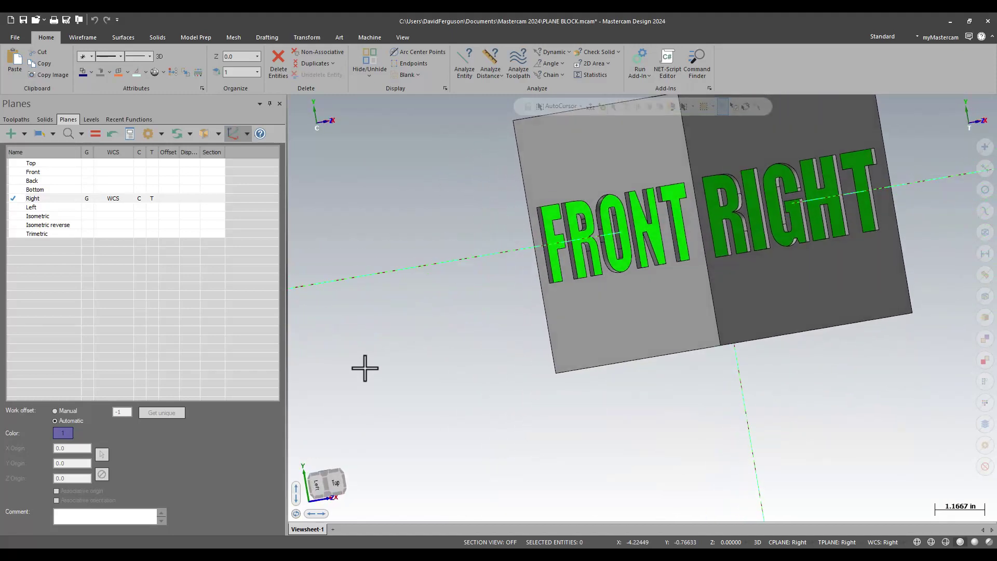